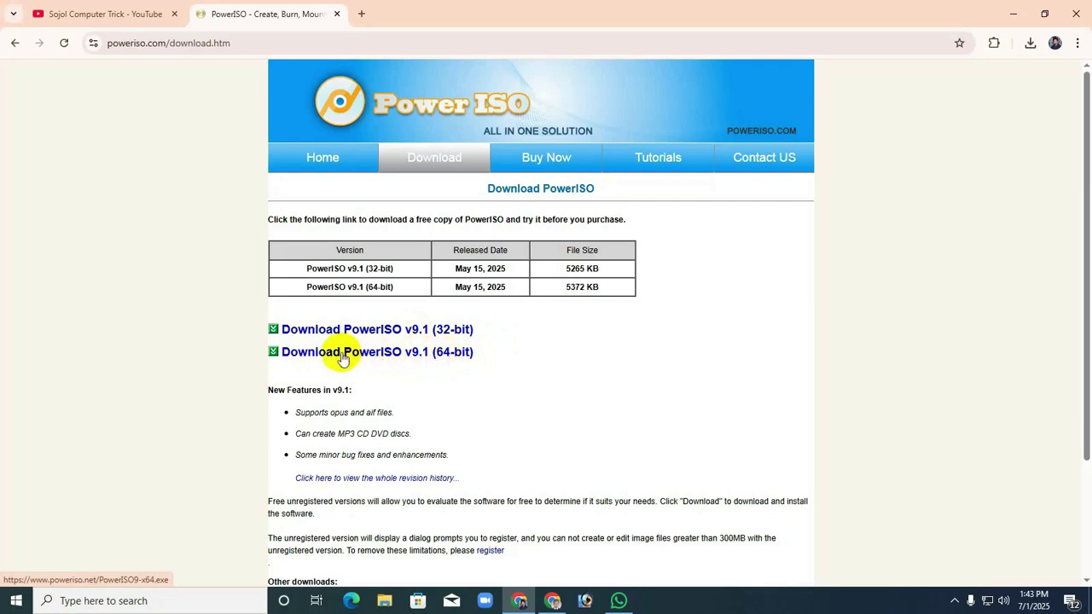
- Download the 64-bit PowerISO v9.1 installer and save it to the Desktop as PowerISO9-x64
click(430, 335)
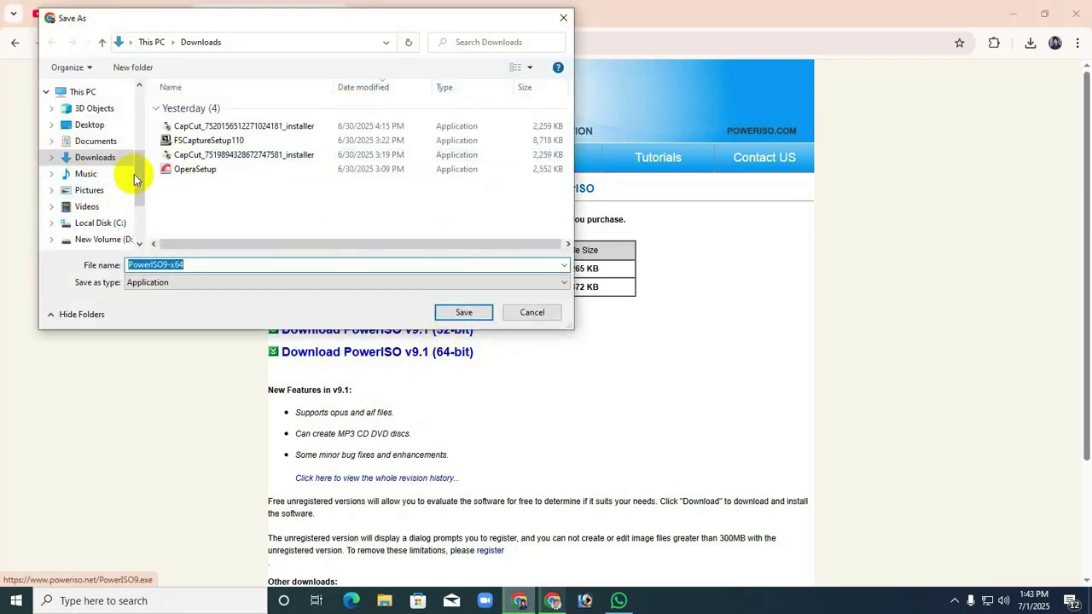
drag(136, 176, 136, 93)
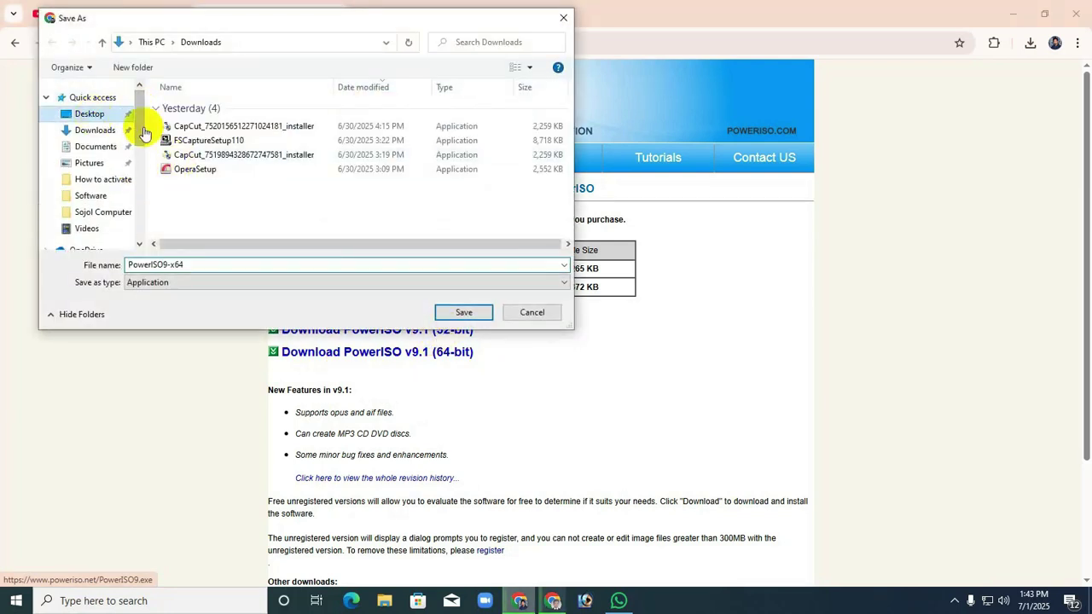
click(446, 311)
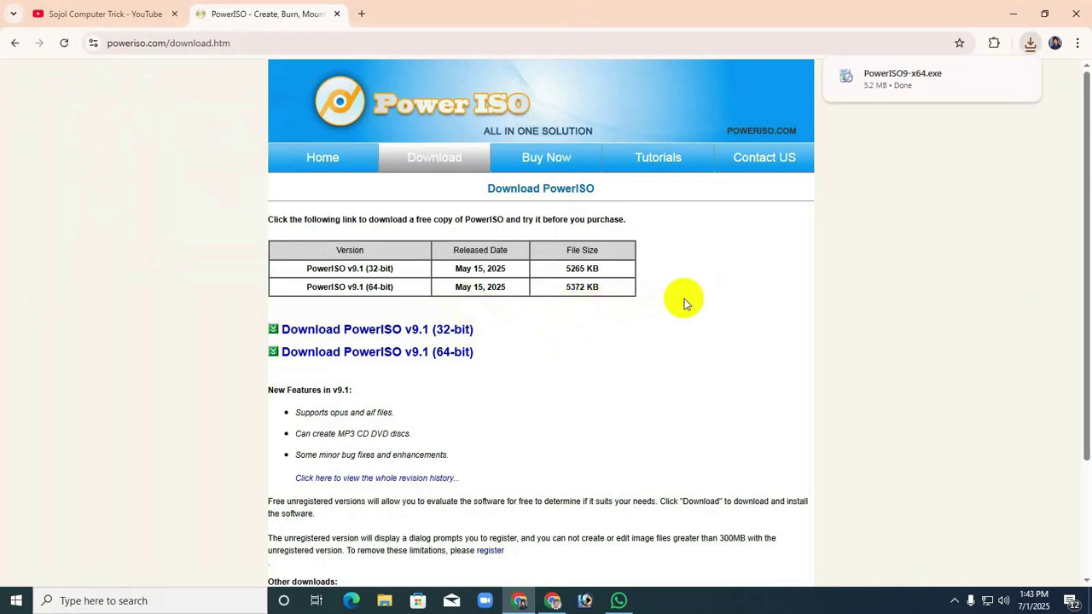
- Show the desktop and run the downloaded PowerISO9-x64 installer with permission to make changes
key(super+d)
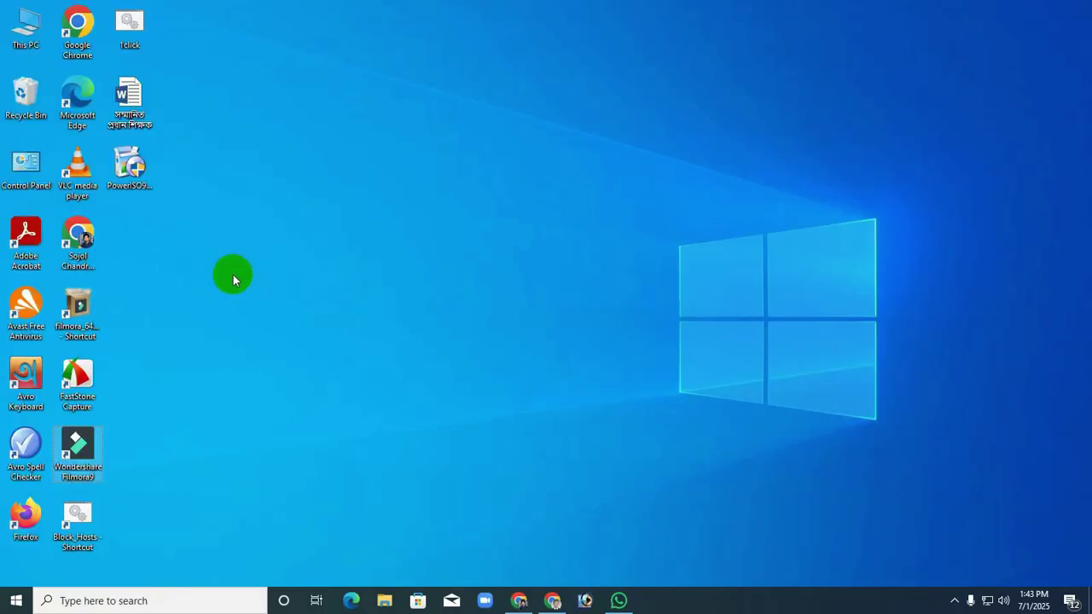
click(135, 185)
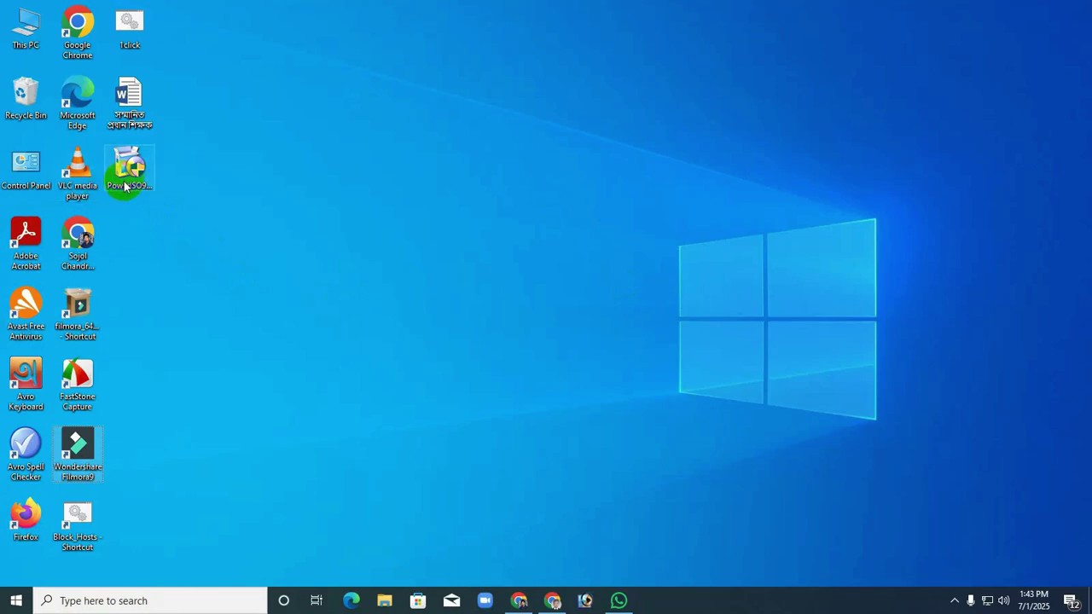
click(244, 219)
right_click(244, 219)
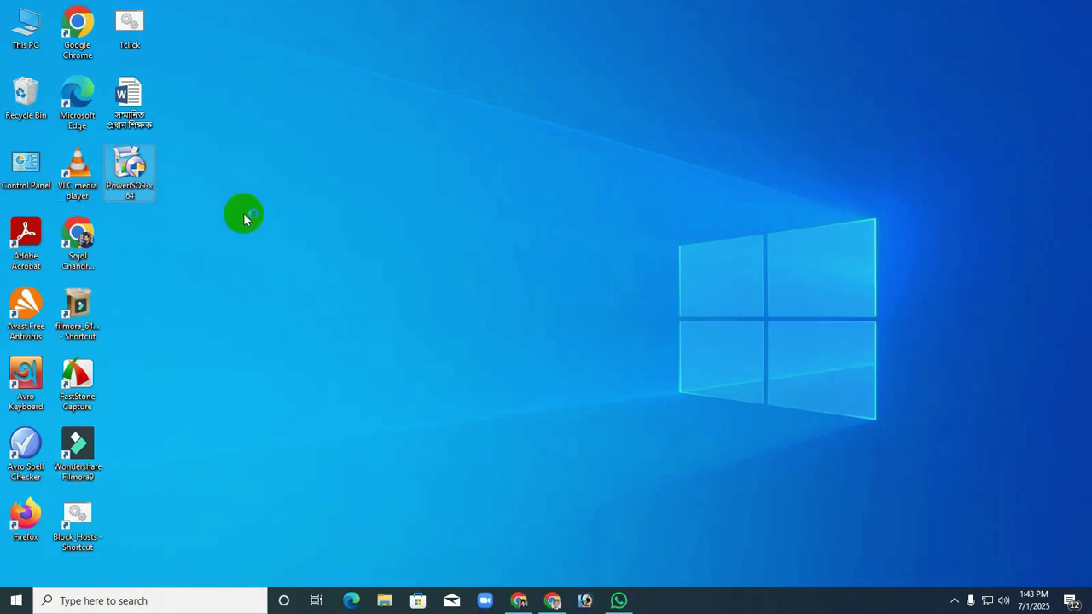
click(475, 395)
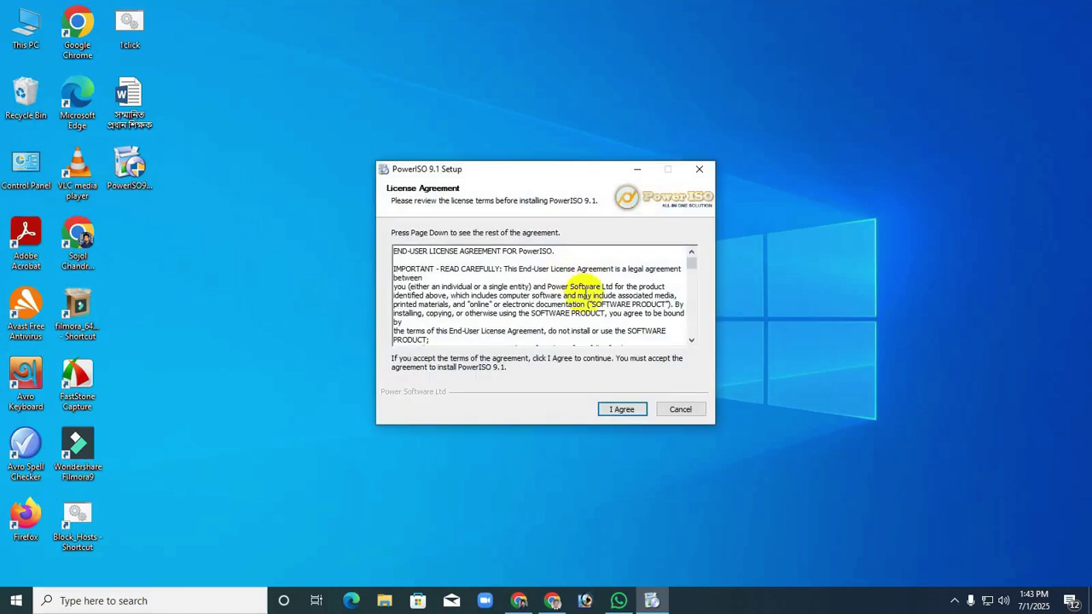
- Install PowerISO 9.1 into C:\Program Files\PowerISO with the default options, and close the finished setup and the browser window it opens
click(620, 410)
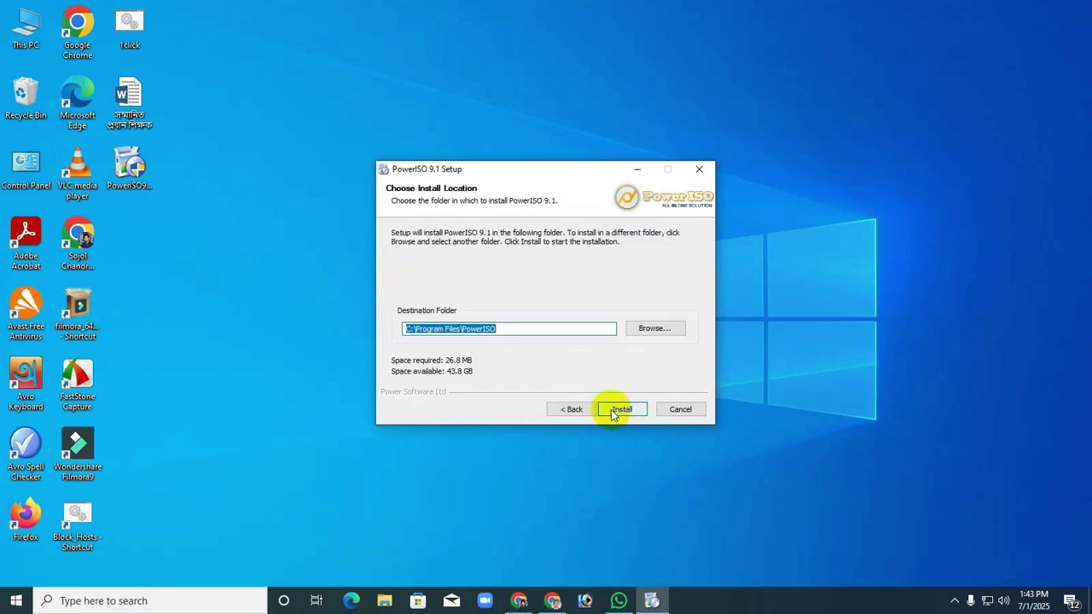
click(624, 413)
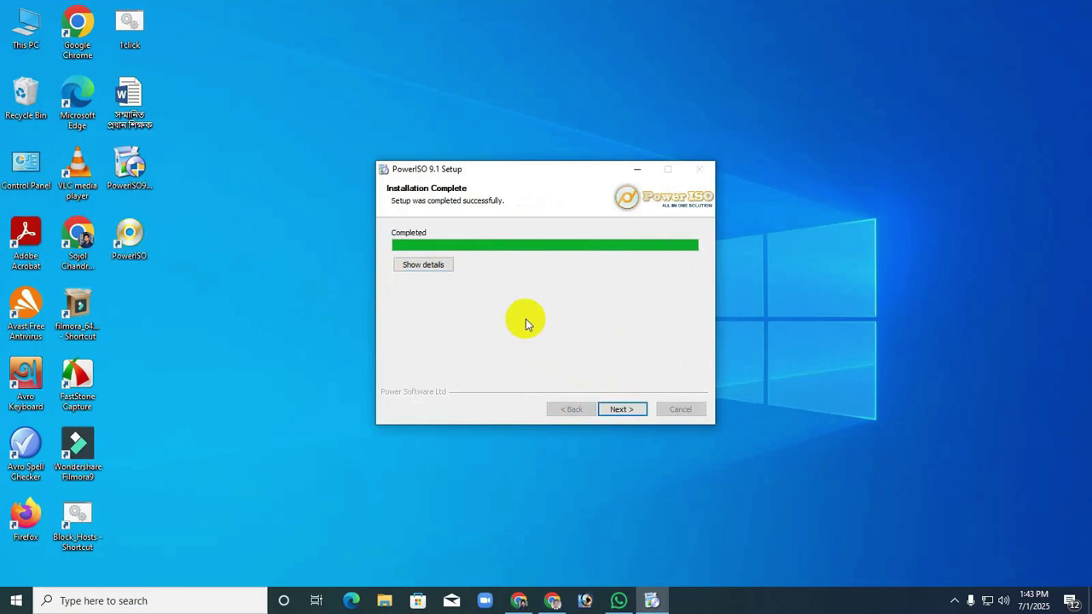
click(621, 410)
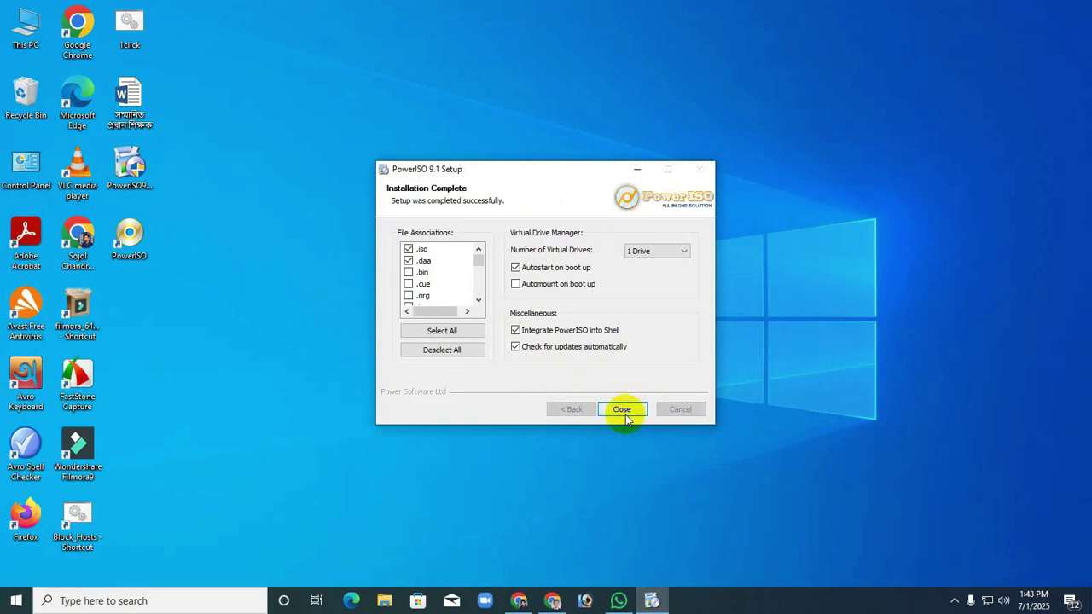
click(623, 411)
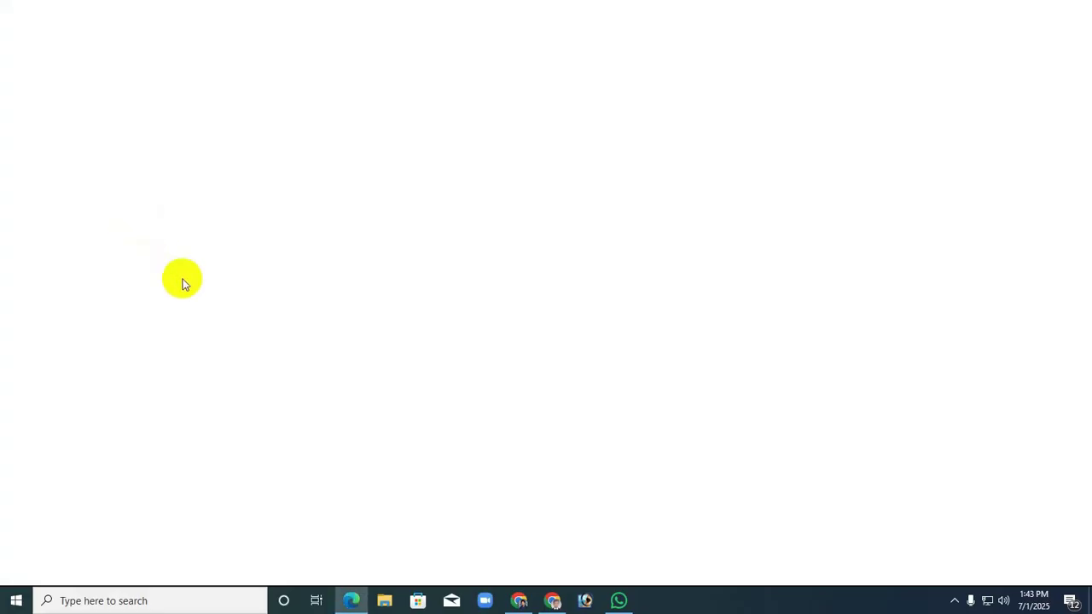
click(1074, 10)
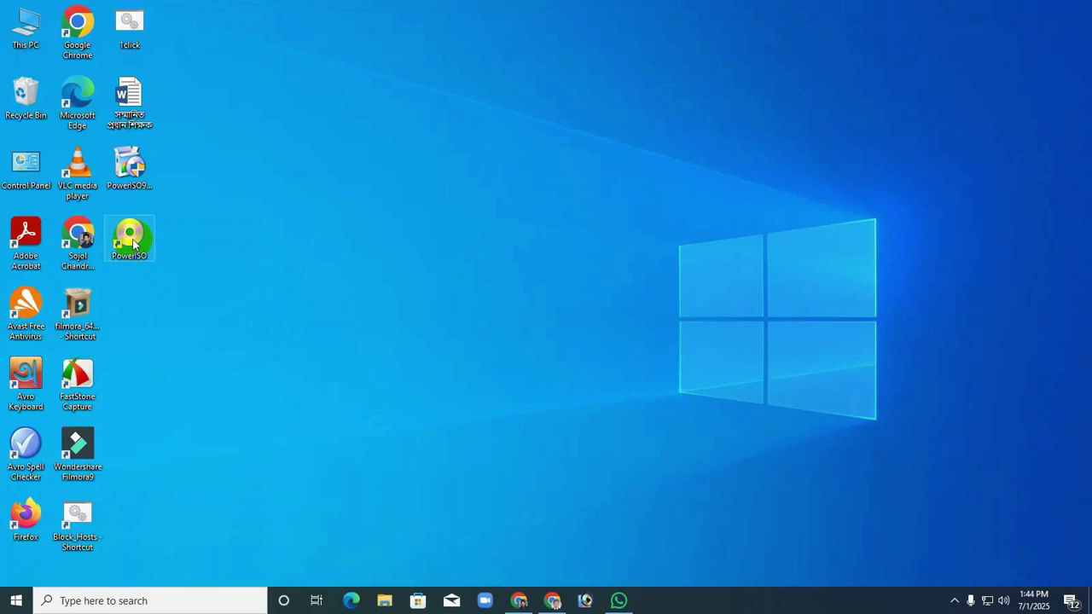
- Launch PowerISO as the trial version and start the Create bootable USB drive tool
double_click(132, 243)
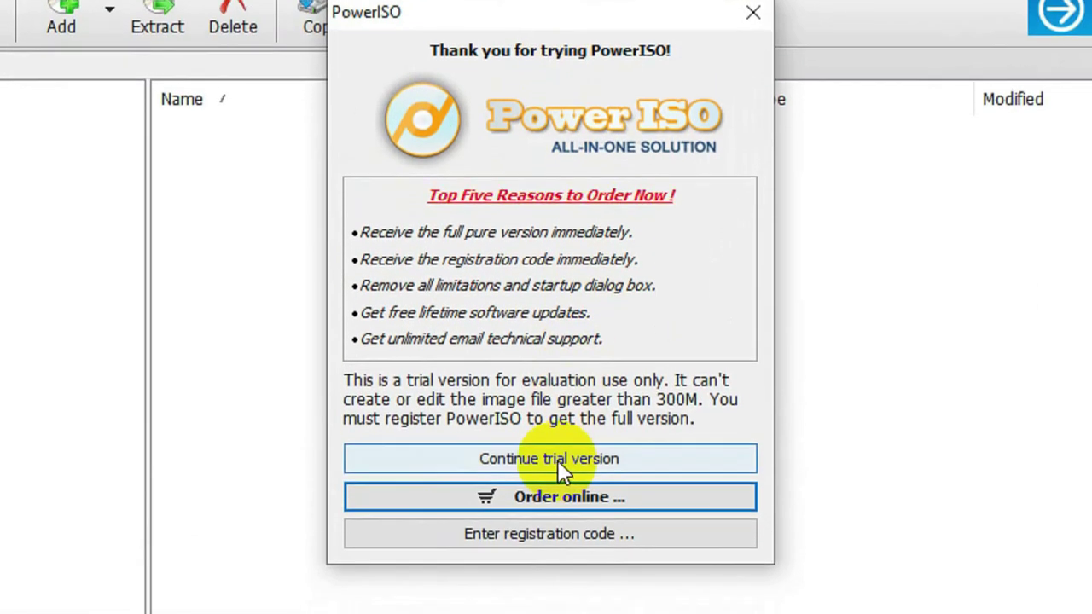
click(560, 470)
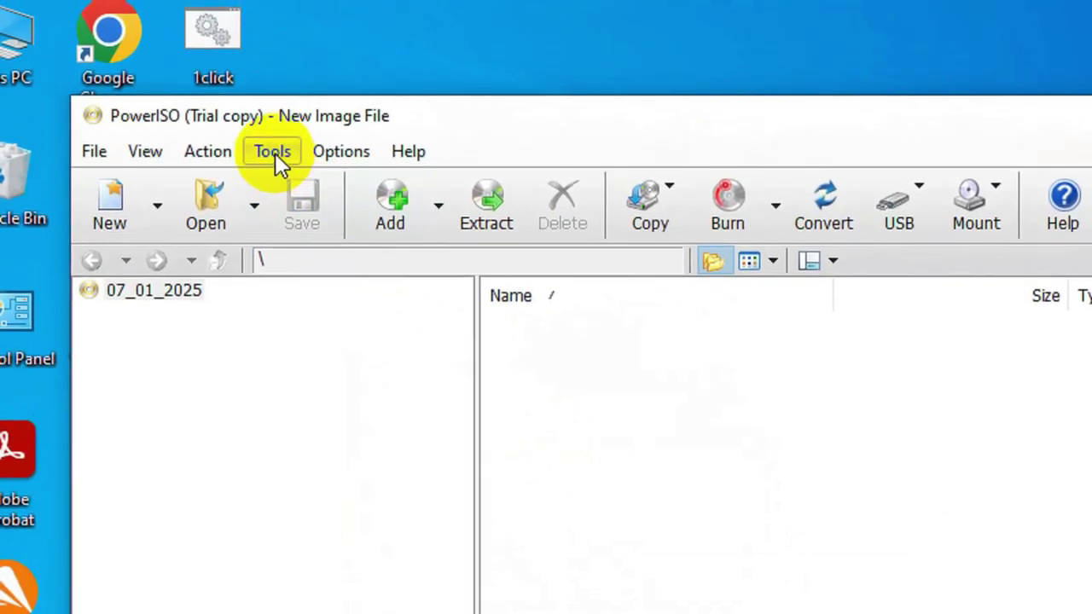
click(274, 153)
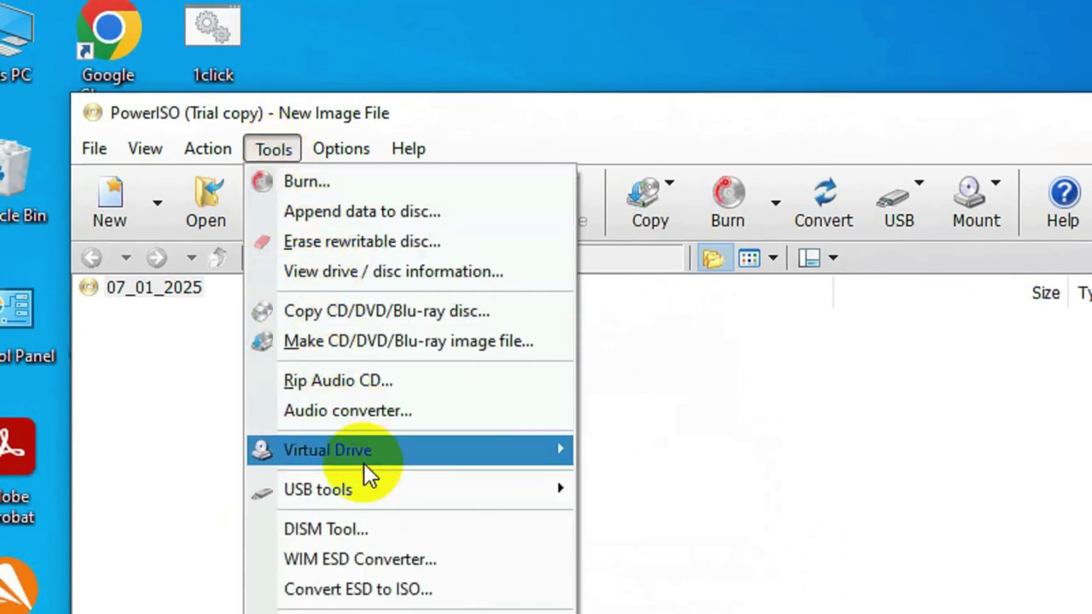
mouse_move(377, 465)
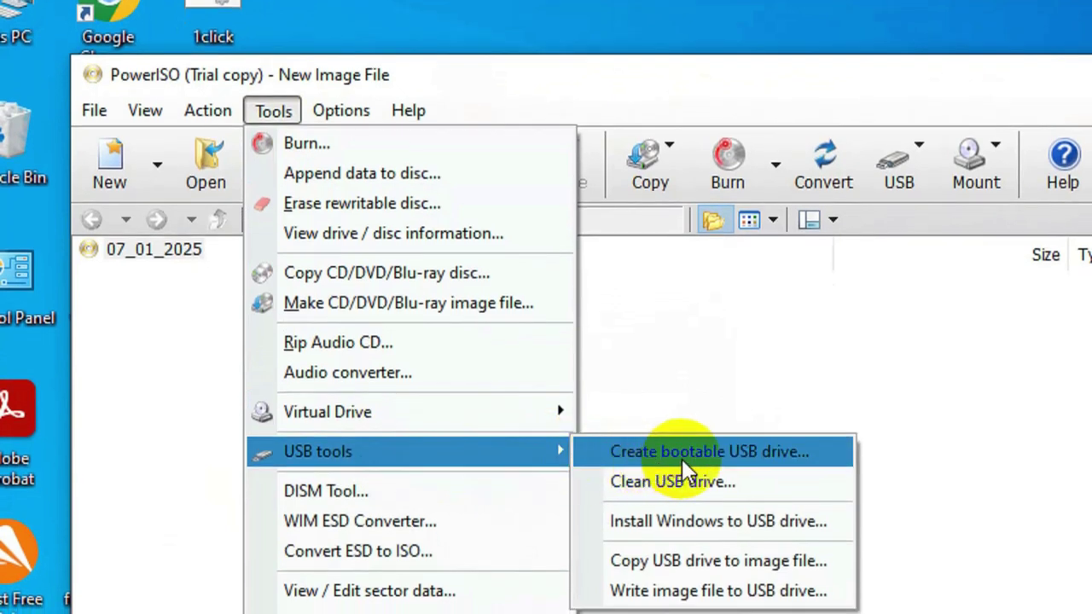
click(746, 461)
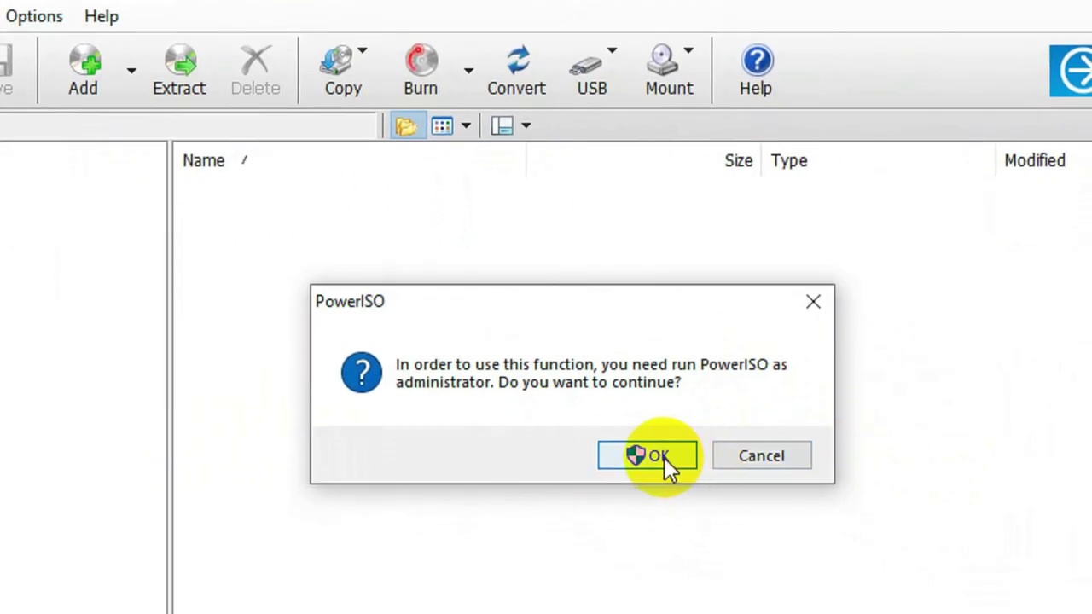
- Allow PowerISO to restart as administrator and continue with the trial version to reach the bootable USB drive settings
click(656, 458)
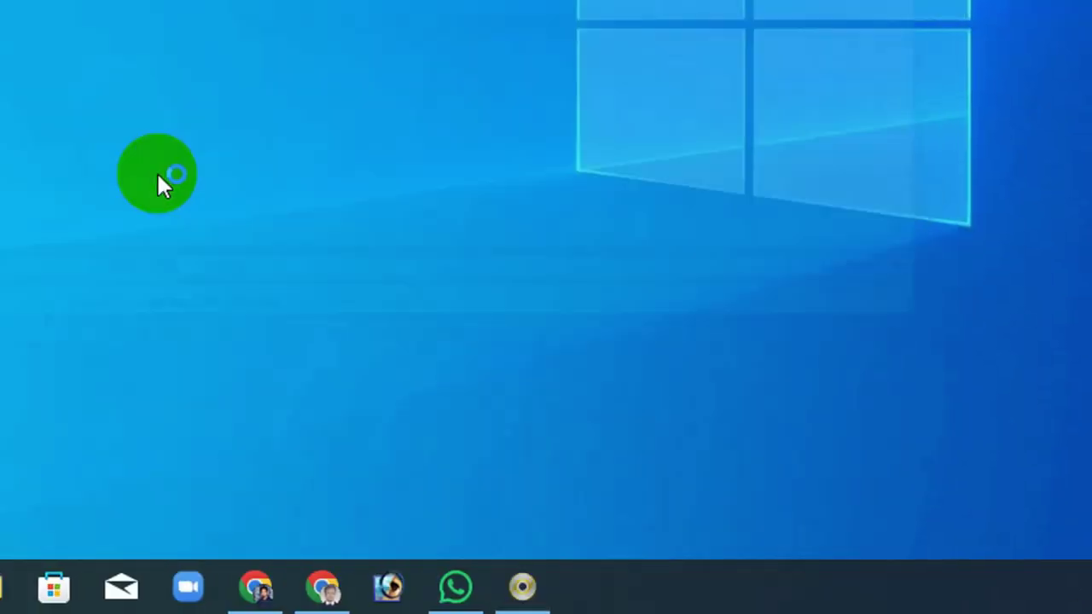
double_click(80, 41)
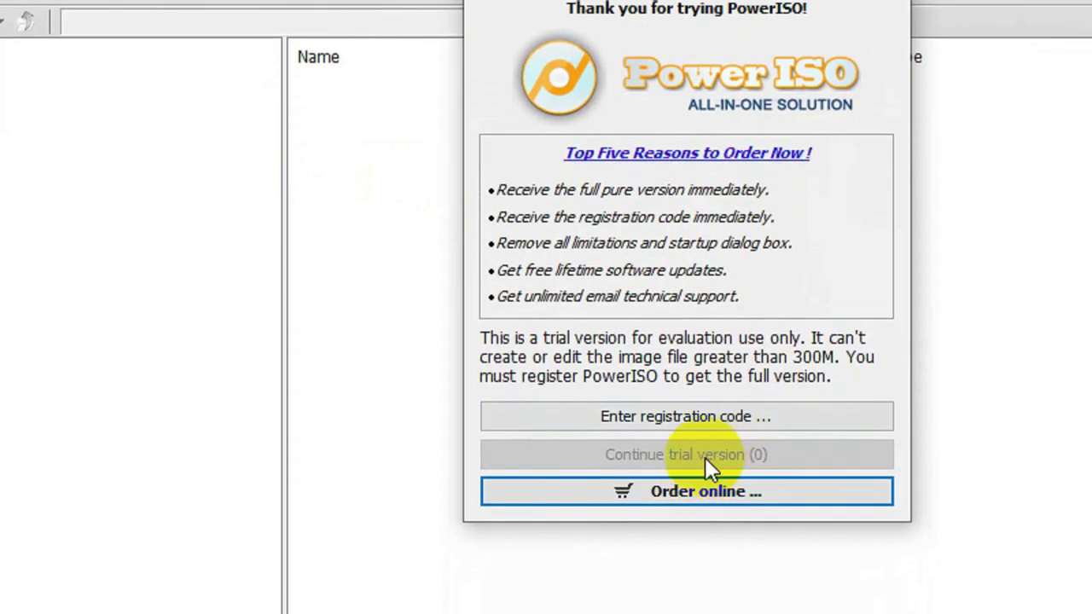
click(685, 458)
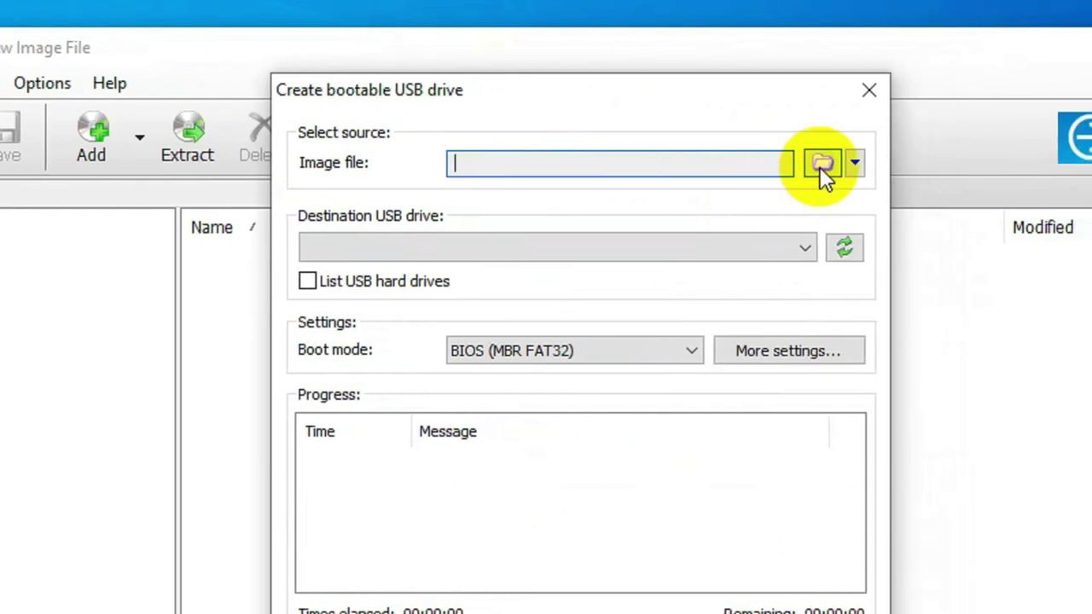
- Load the Win10_22H2_English_x64 image from the Software folder on New Volume (E:) as the source image file
click(820, 164)
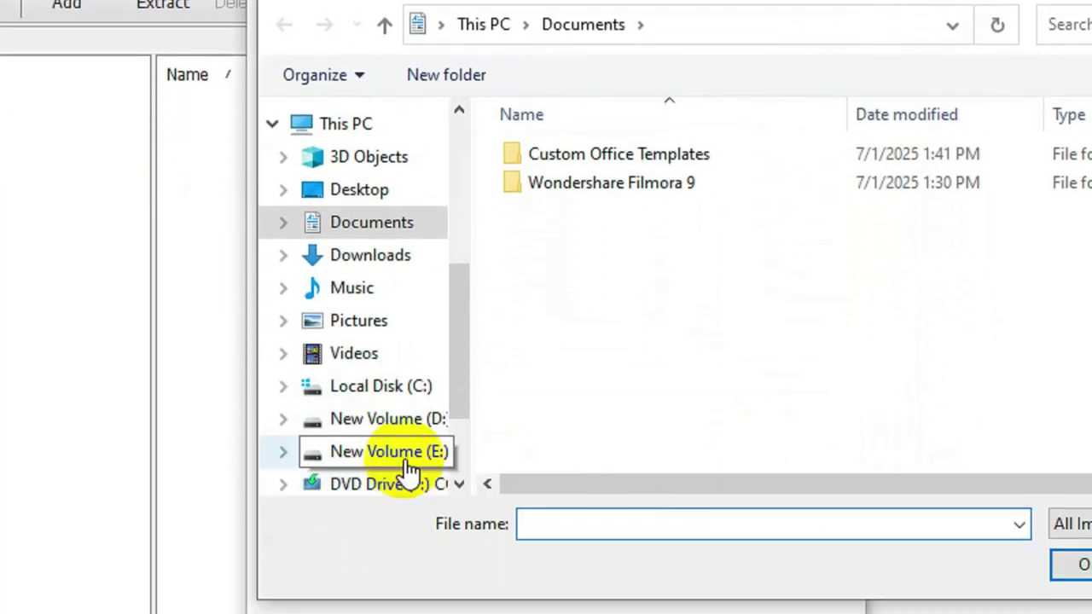
click(397, 377)
scroll(597, 307, down, 3)
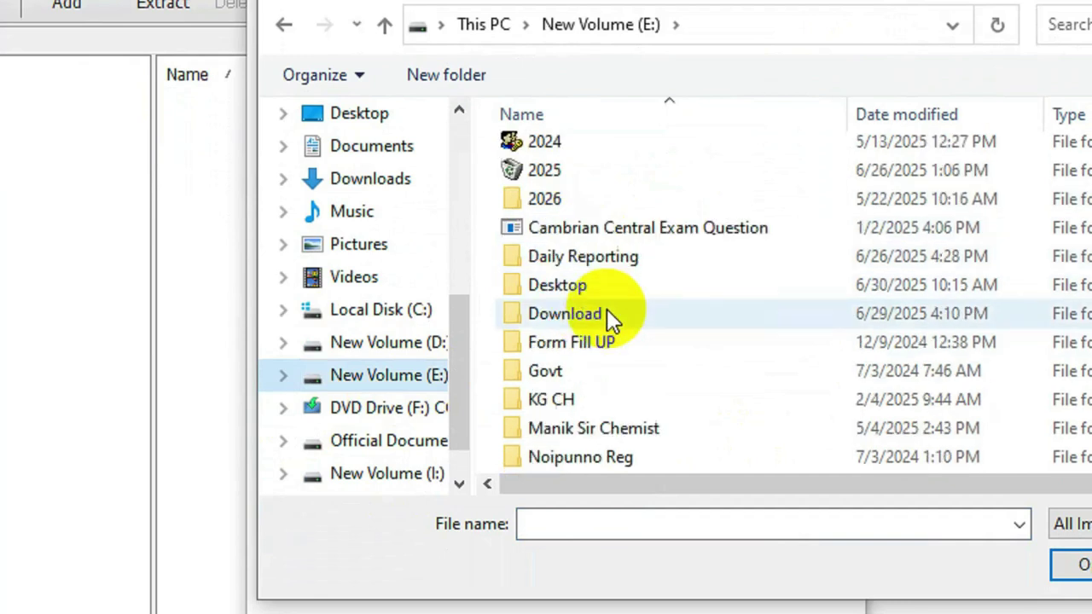
double_click(606, 460)
scroll(639, 275, down, 2)
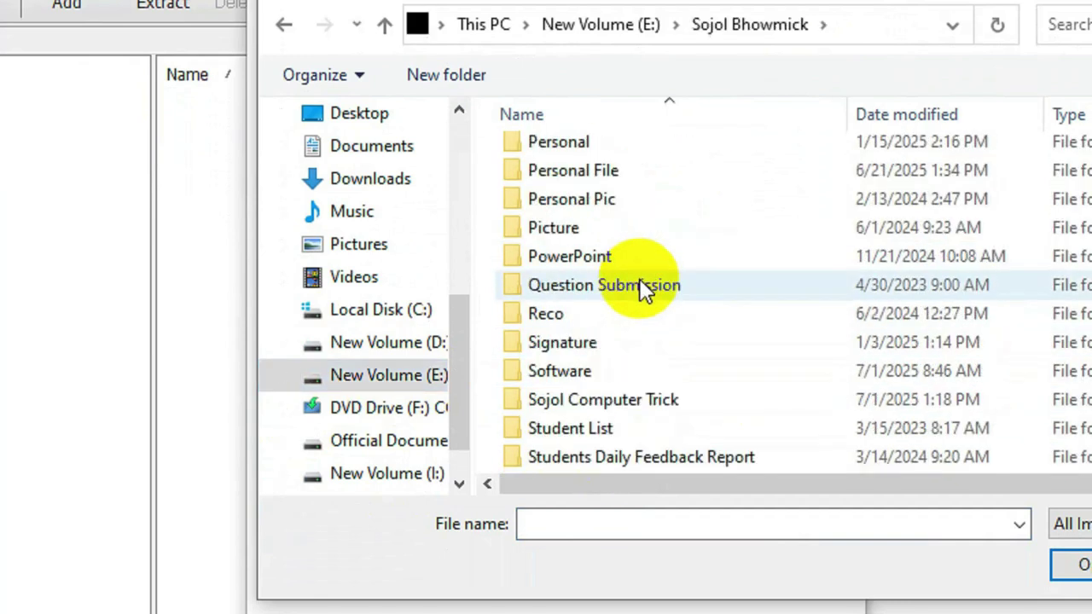
double_click(565, 371)
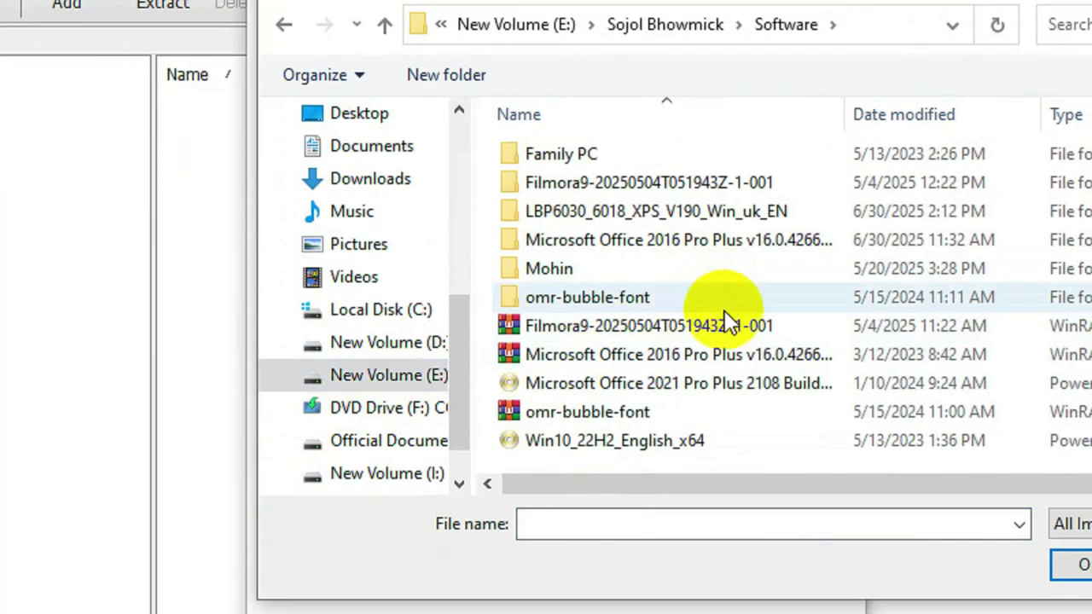
click(574, 443)
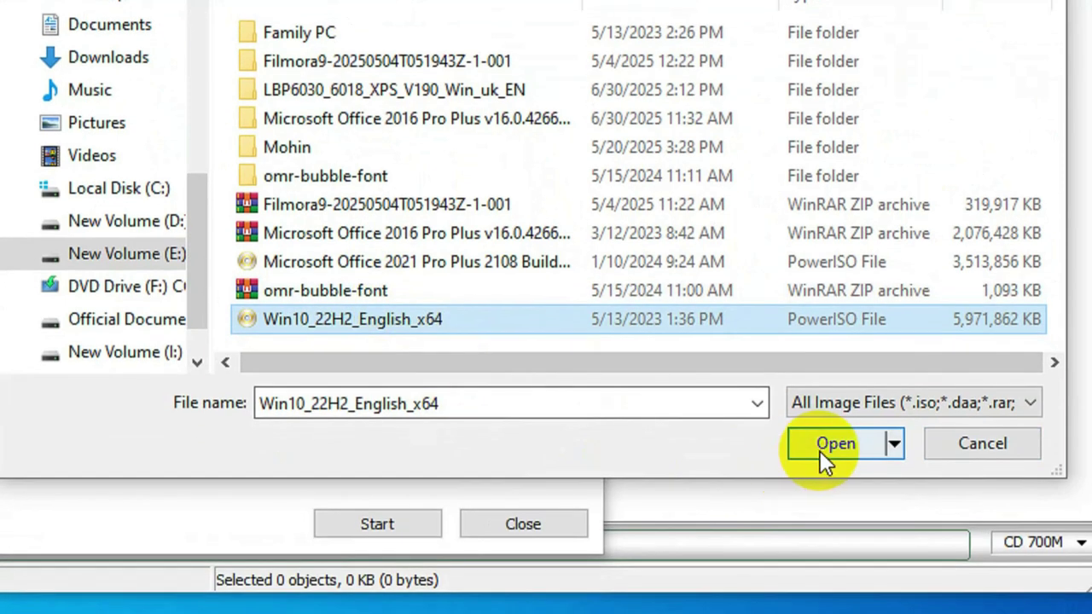
click(817, 466)
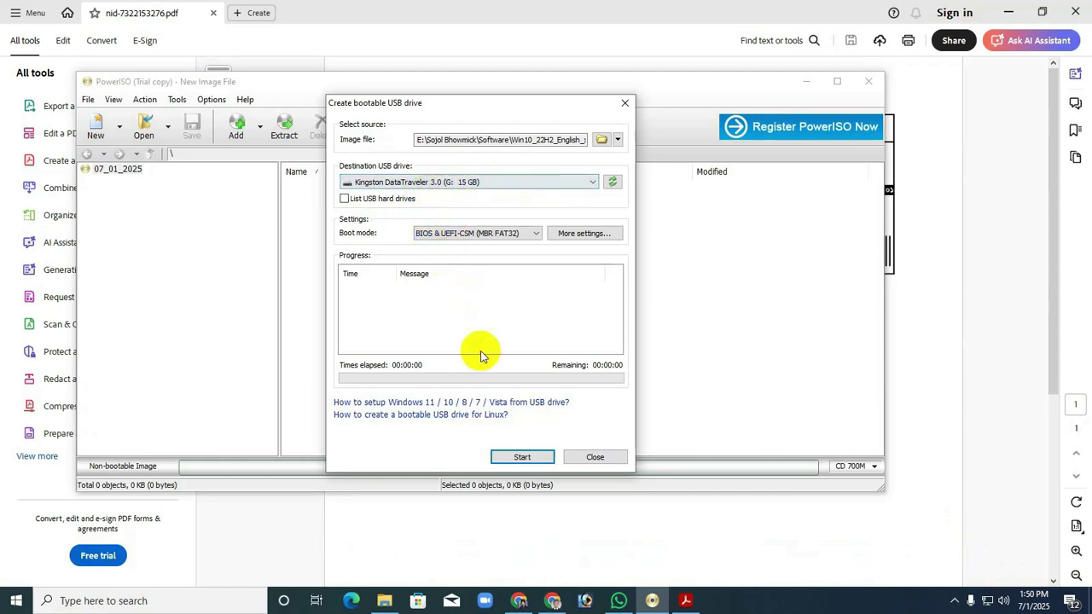
- Write the image to the Kingston DataTraveler 3.0 (G:) drive, agreeing to overwrite all its data, and close the finished bootable USB dialog
click(523, 459)
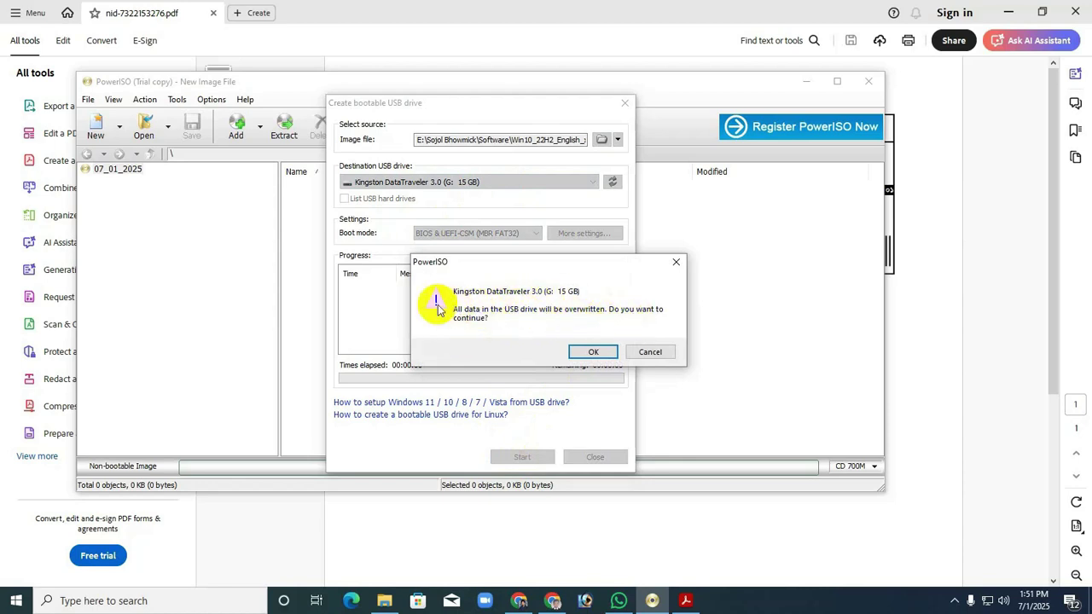
click(593, 354)
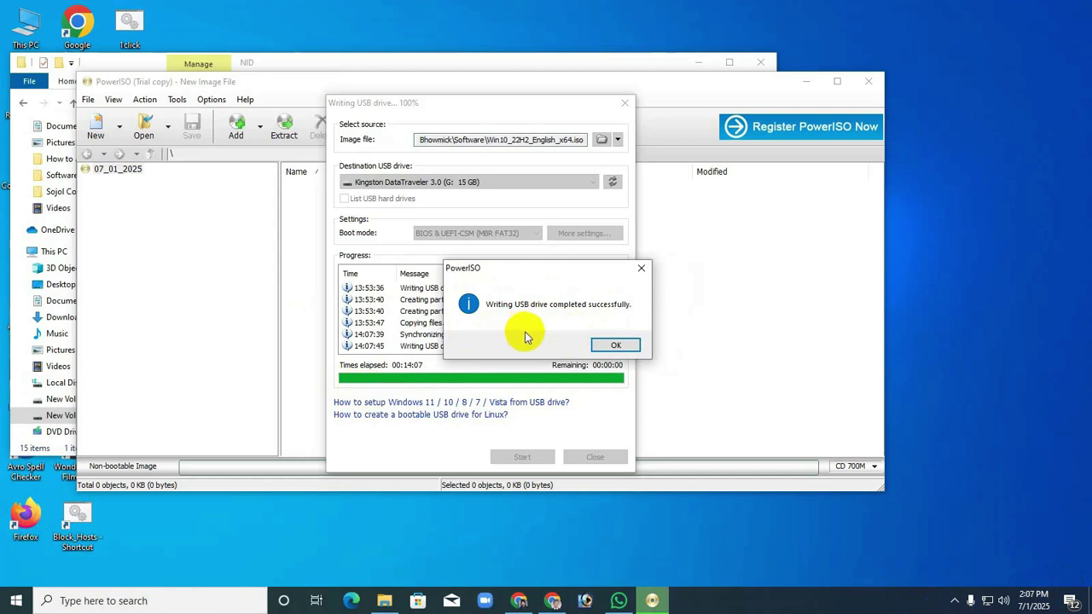
click(616, 350)
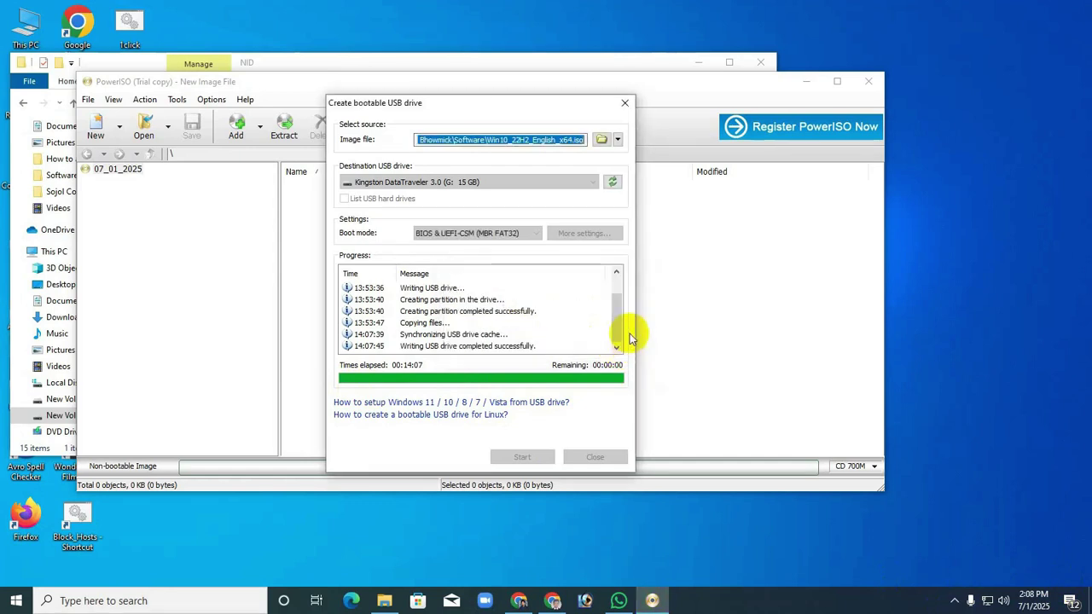
click(625, 104)
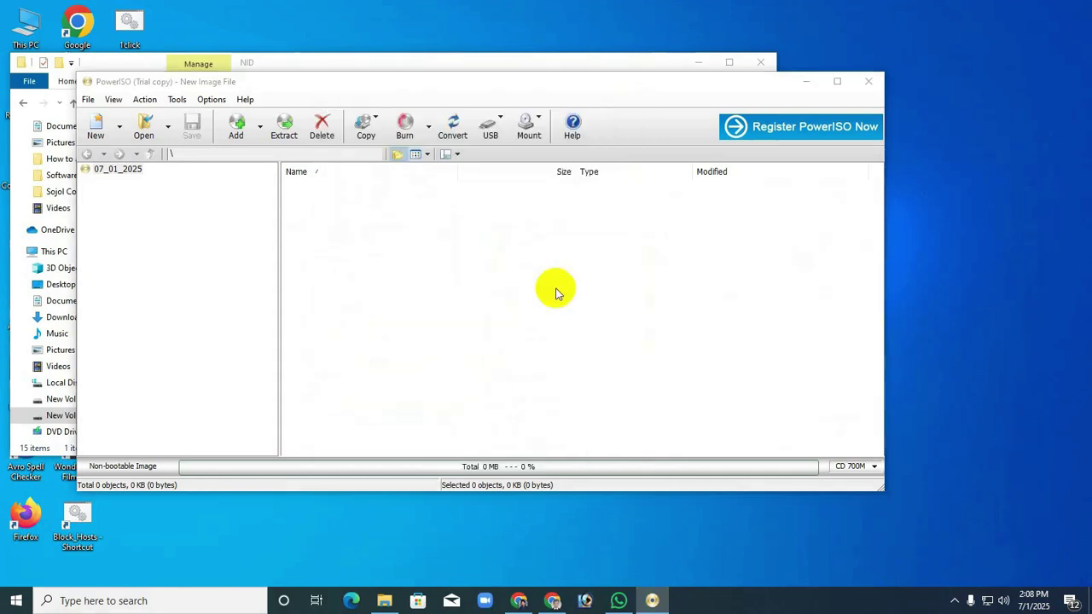
- Switch to File Explorer and view the drives in This PC to check the bootable USB drive
key(super+e)
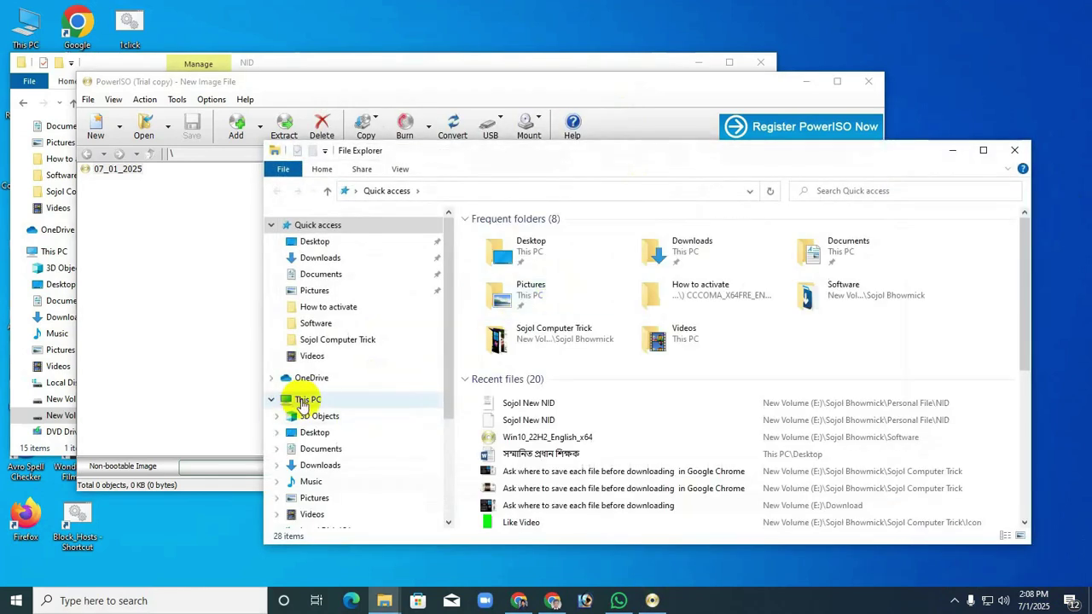
click(282, 400)
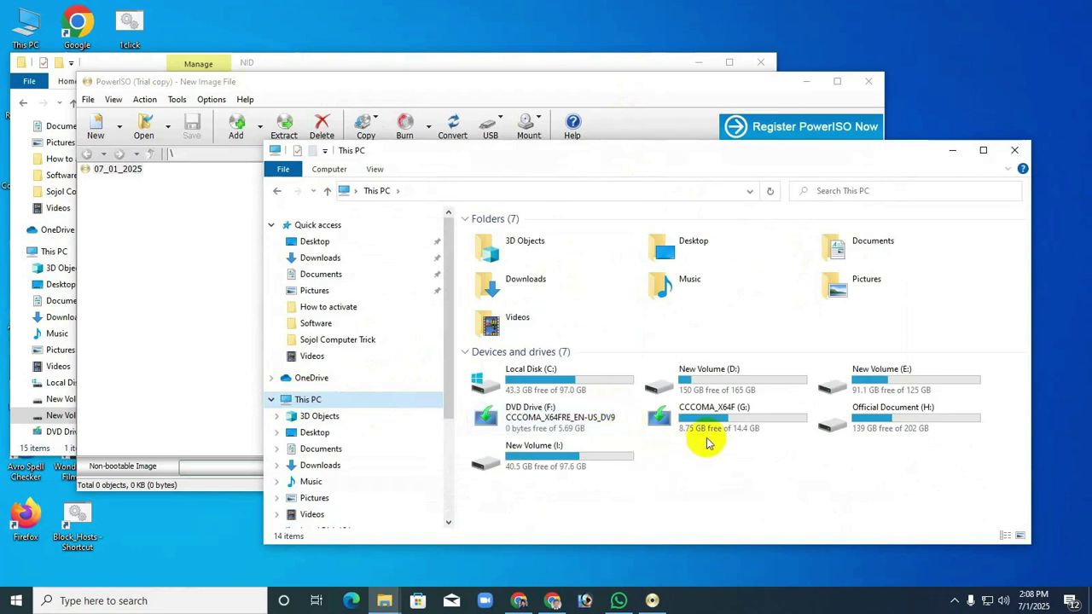